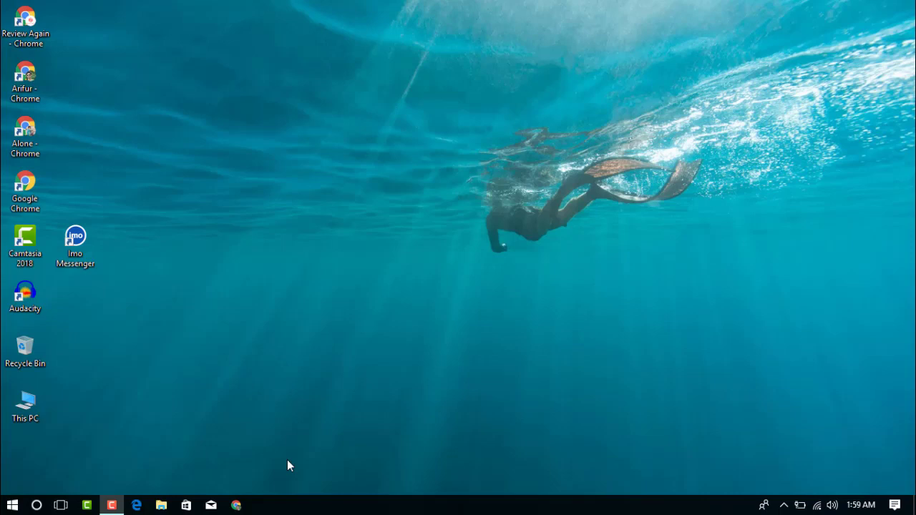
- Open This PC, refresh the list of drives to review them, and close the window
double_click(25, 406)
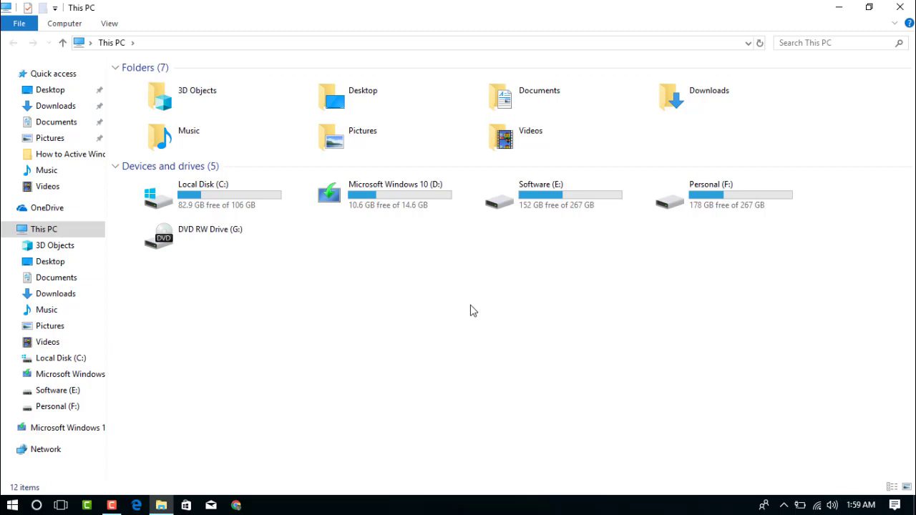
right_click(576, 264)
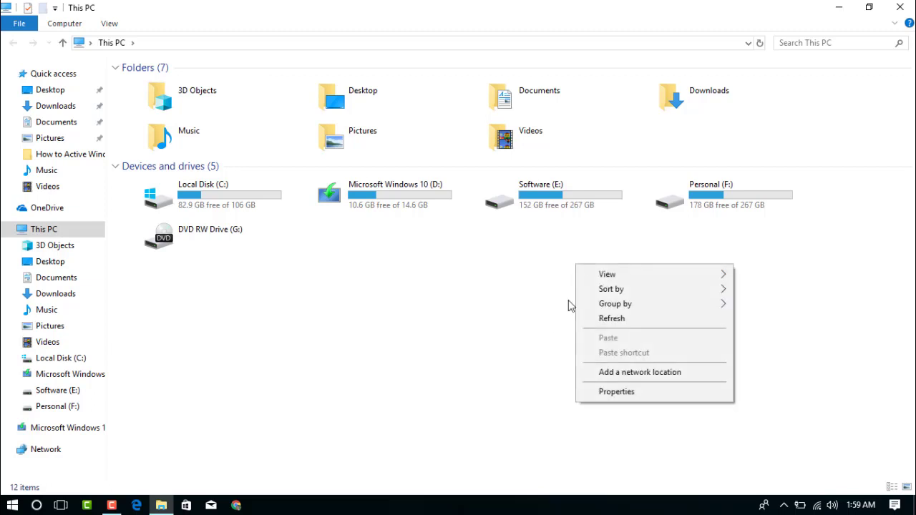
left_click(583, 318)
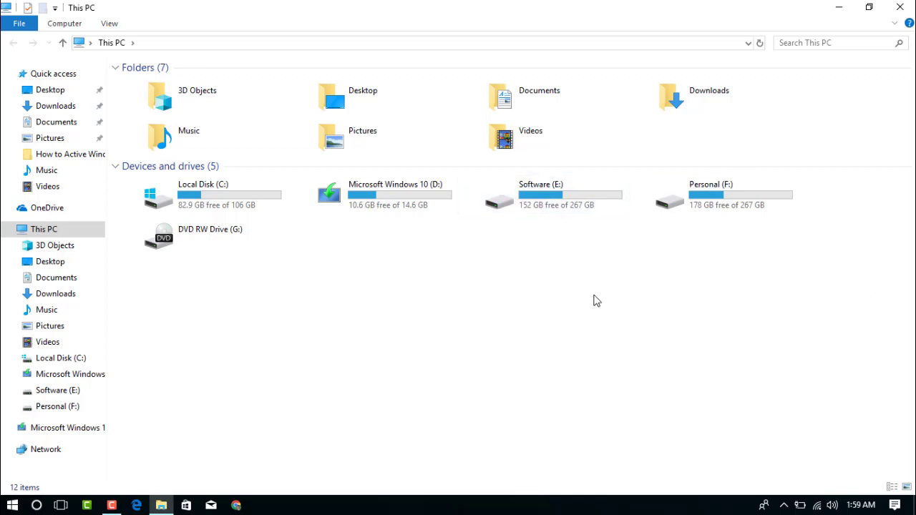
left_click(913, 8)
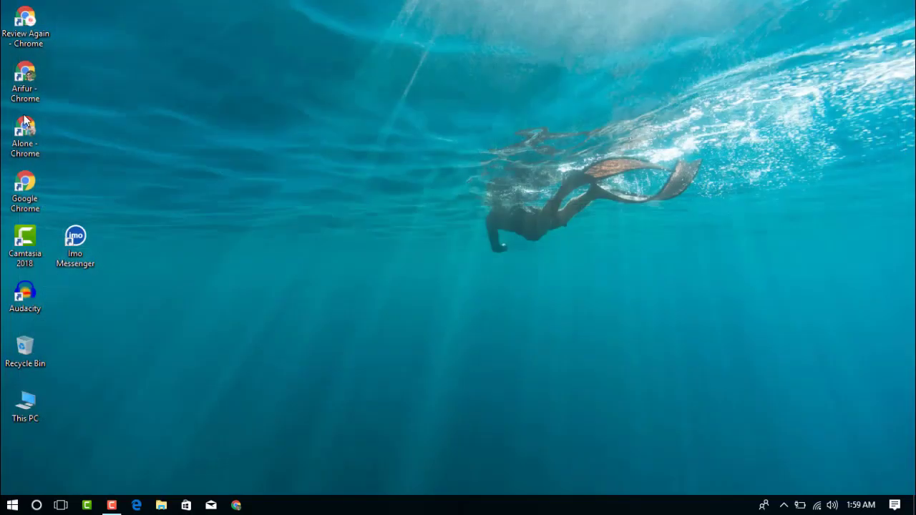
- Open Computer Management for this PC and show Disk Management
right_click(26, 411)
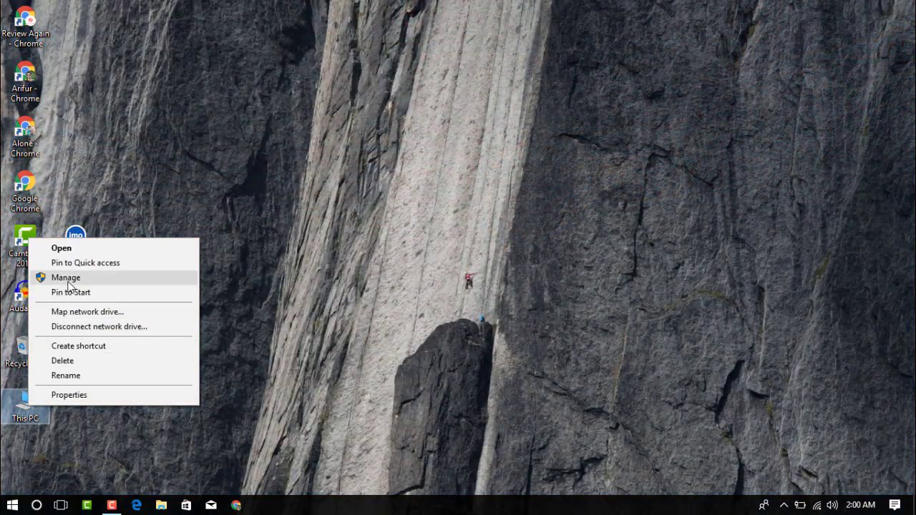
left_click(80, 280)
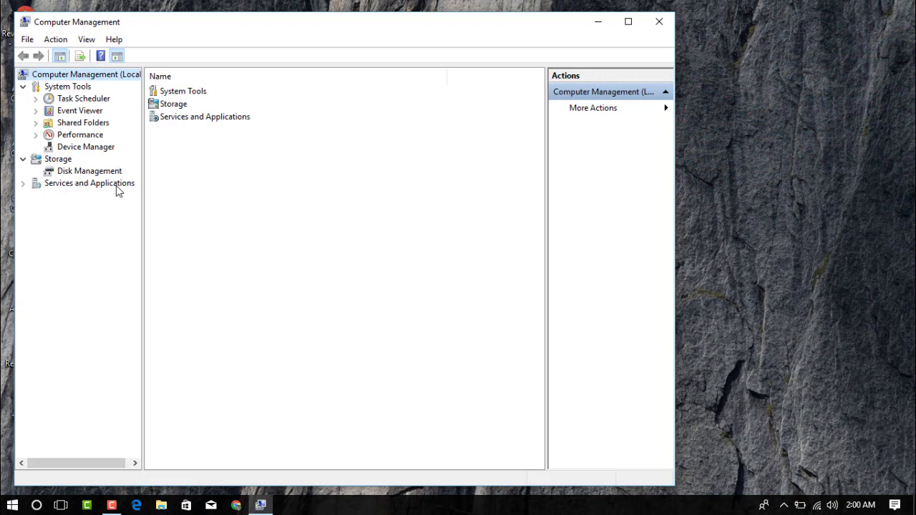
left_click(73, 176)
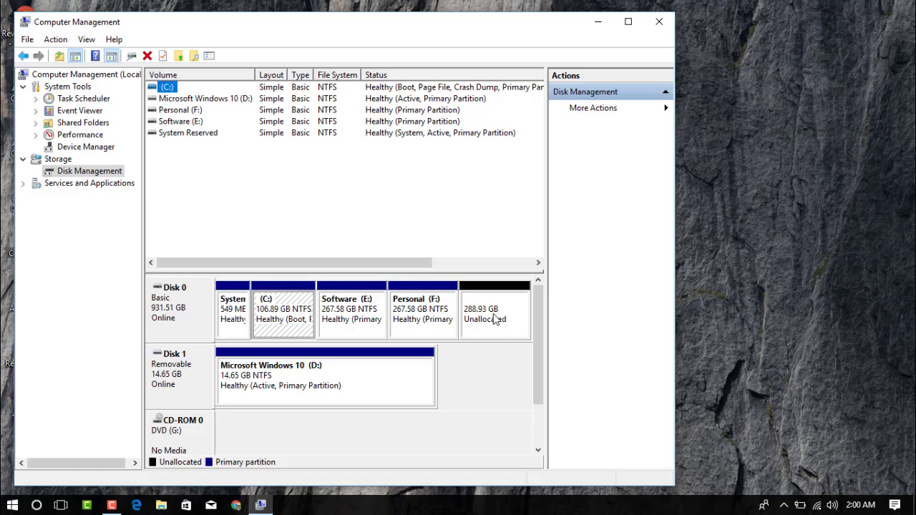
- Start a new simple volume in Disk 0's unallocated space, using the full size of 295866 MB
right_click(498, 319)
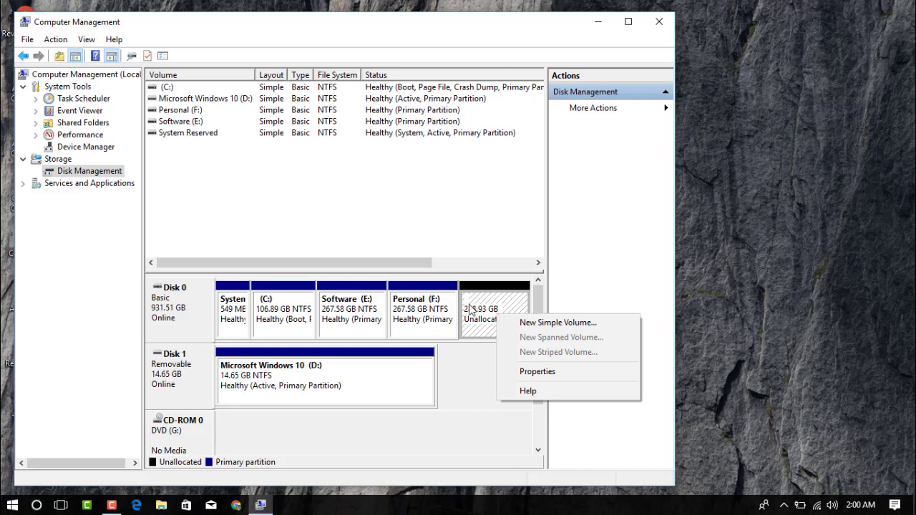
right_click(482, 310)
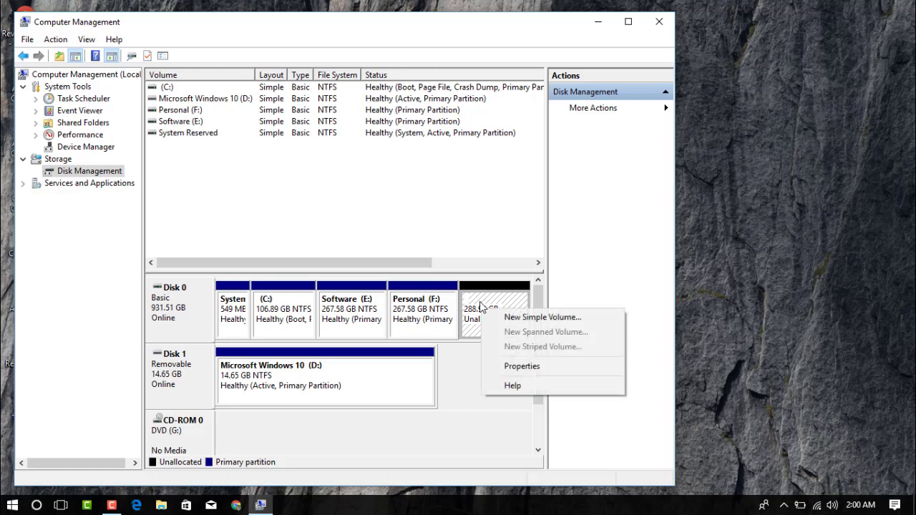
left_click(540, 319)
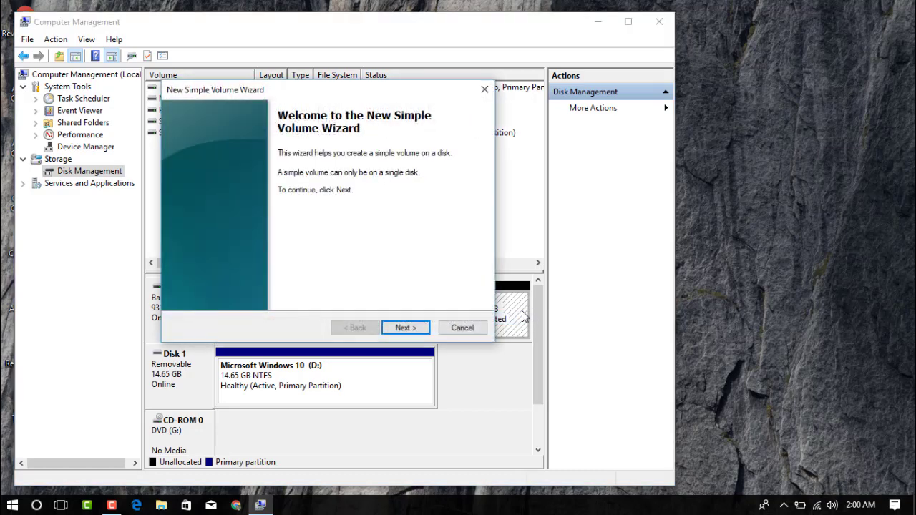
left_click(402, 329)
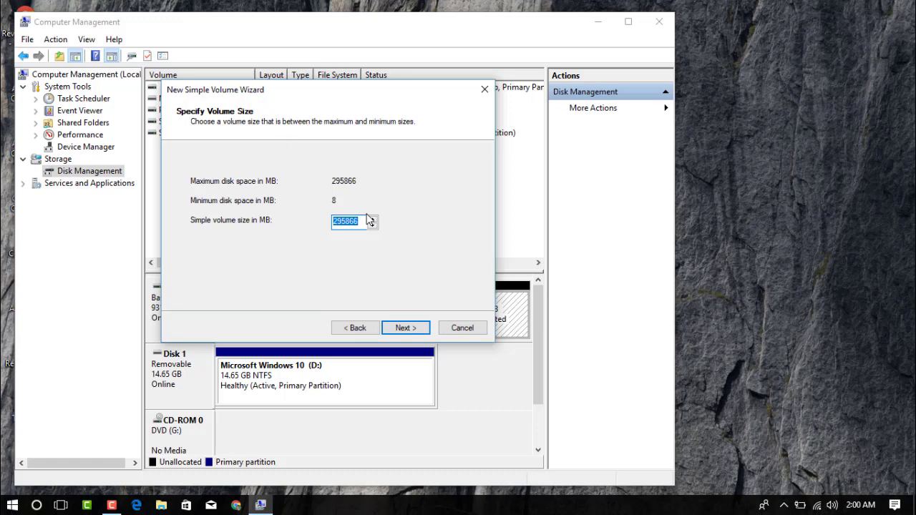
left_click(406, 333)
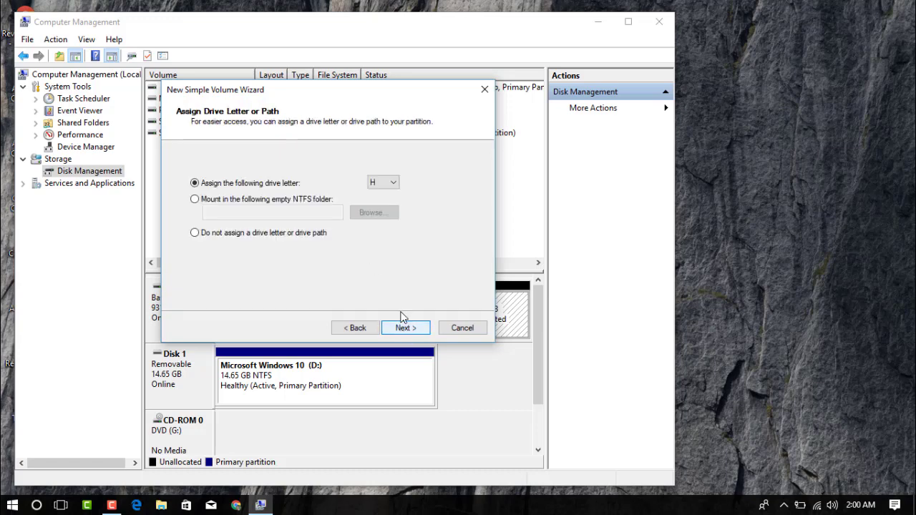
- Review the available drive letters and assign letter H to the new volume
left_click(389, 183)
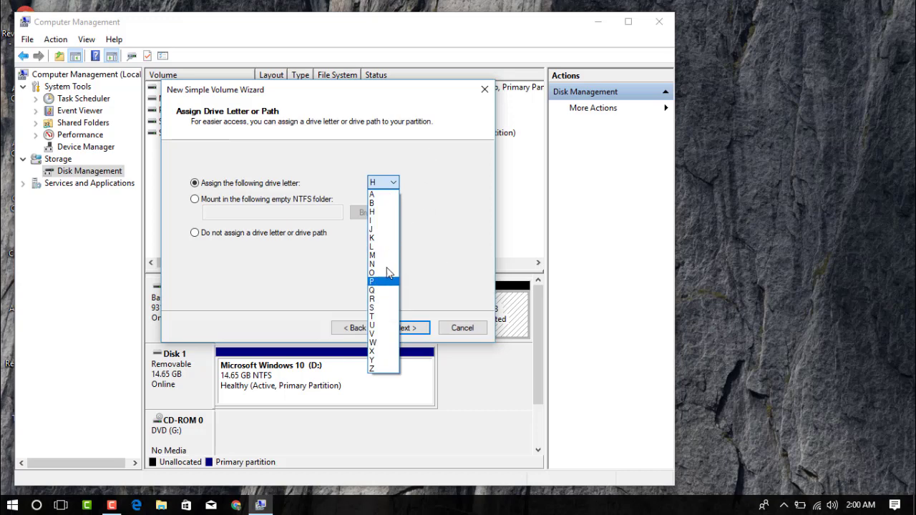
left_click(432, 251)
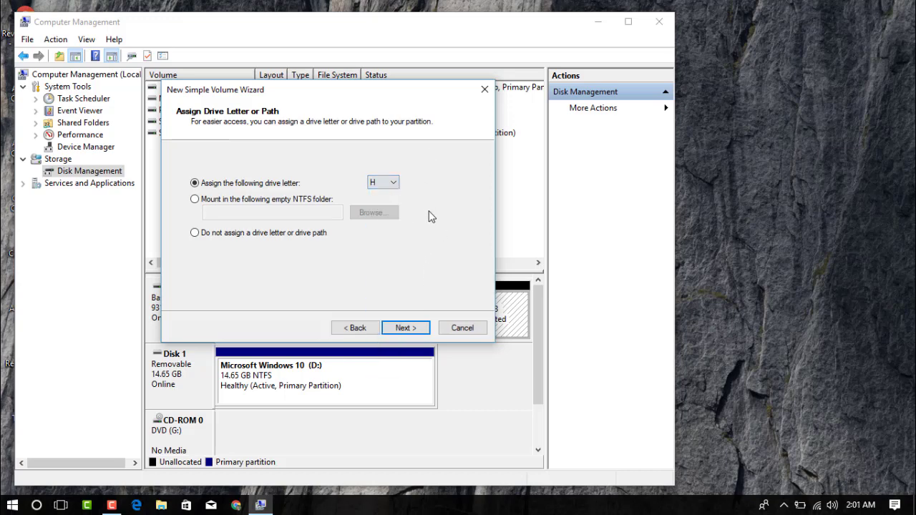
left_click(393, 185)
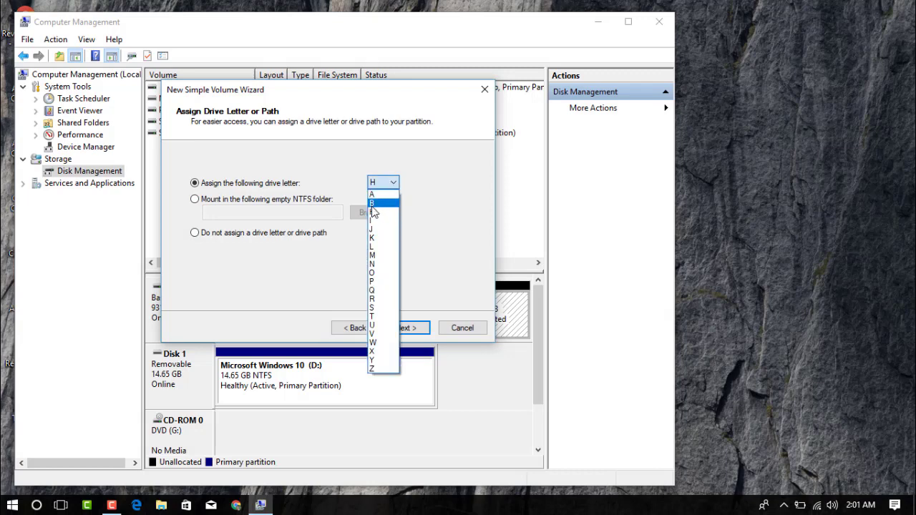
left_click(439, 230)
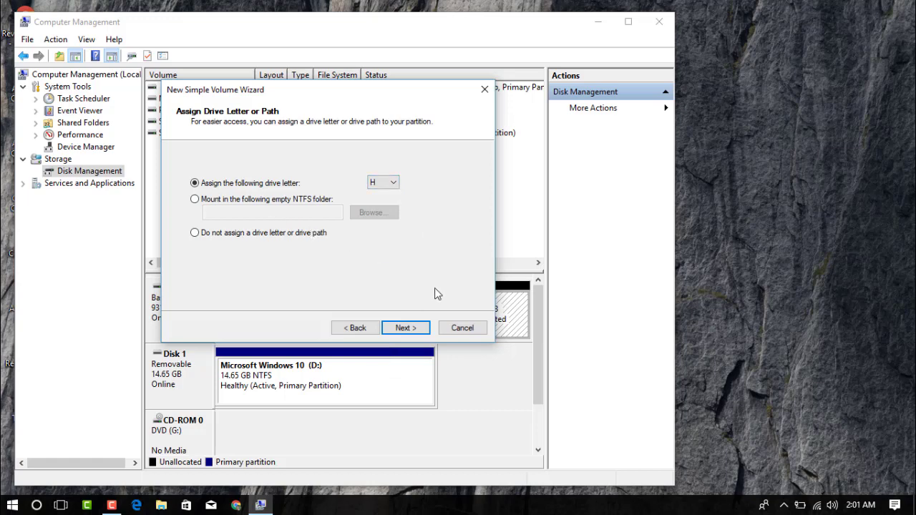
left_click(405, 330)
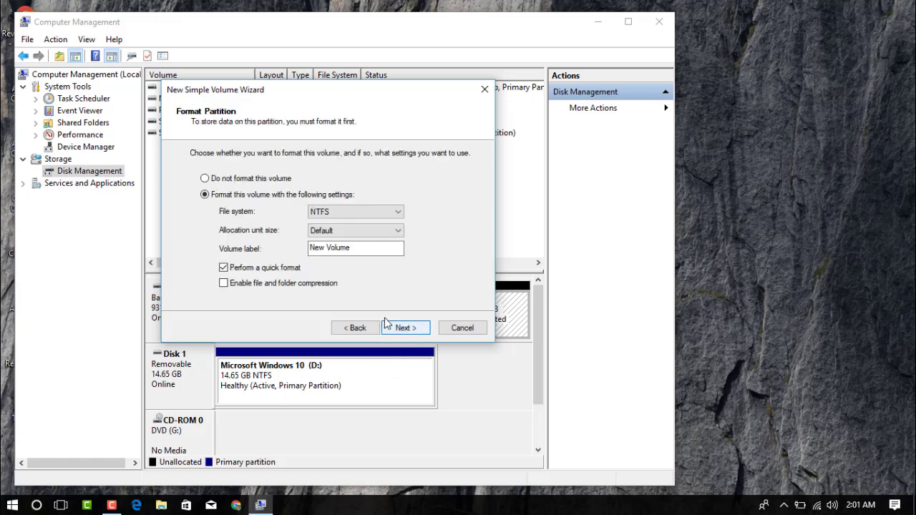
- Set the volume label to Extra and accept an NTFS quick format with the default allocation unit size
left_click_drag(355, 250, 309, 248)
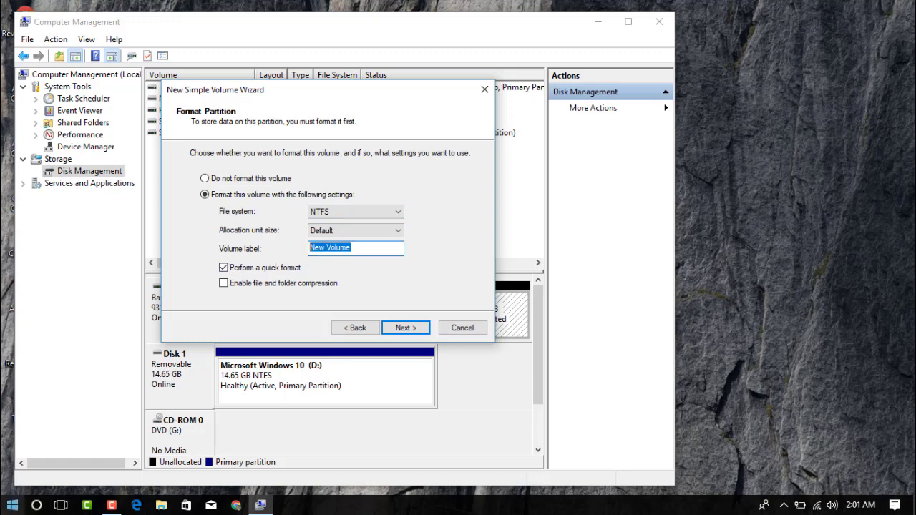
type("O")
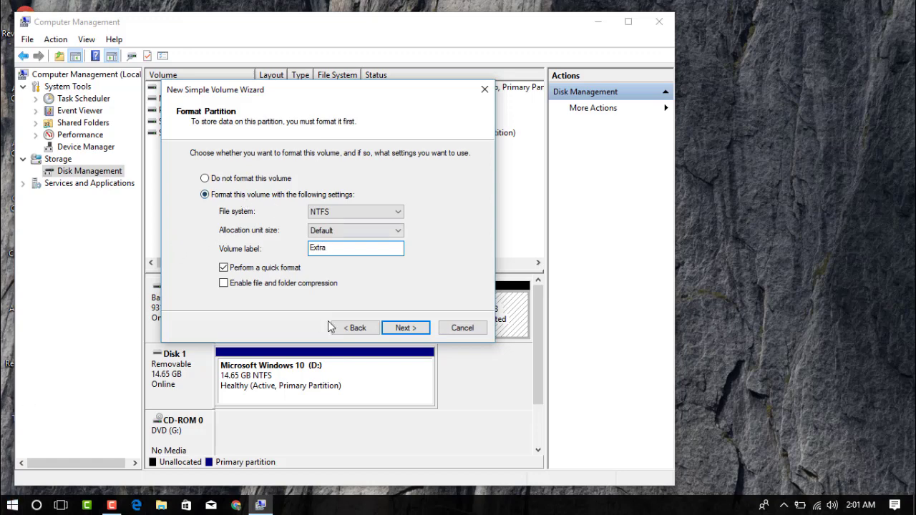
left_click(405, 328)
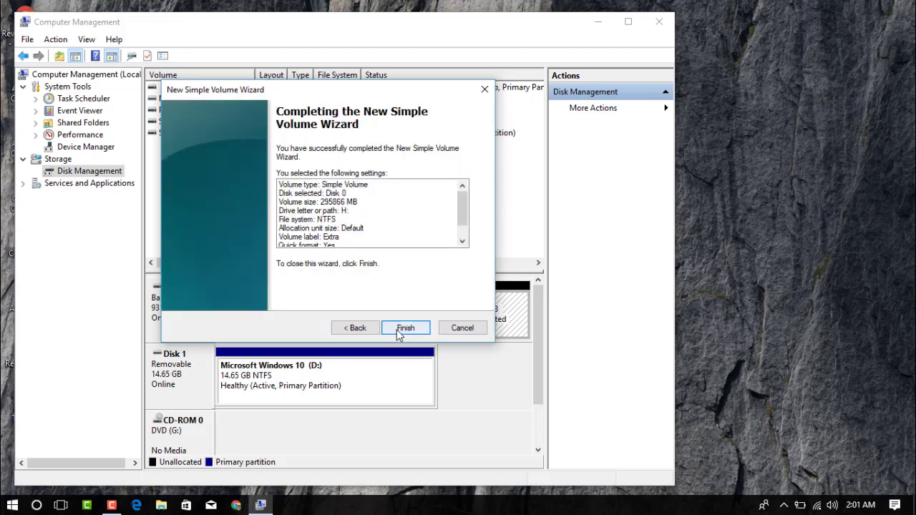
- Finish creating the volume, agree to convert the disk to dynamic, and close Computer Management
left_click(405, 328)
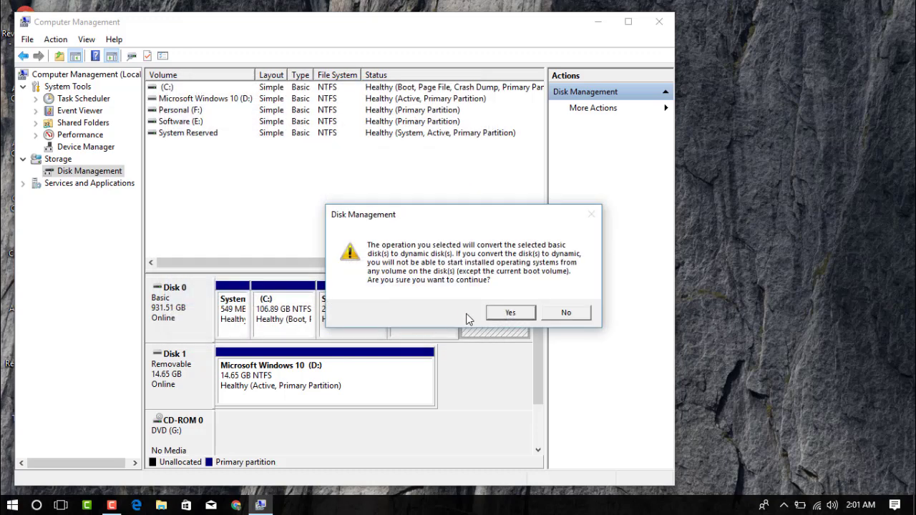
left_click(508, 314)
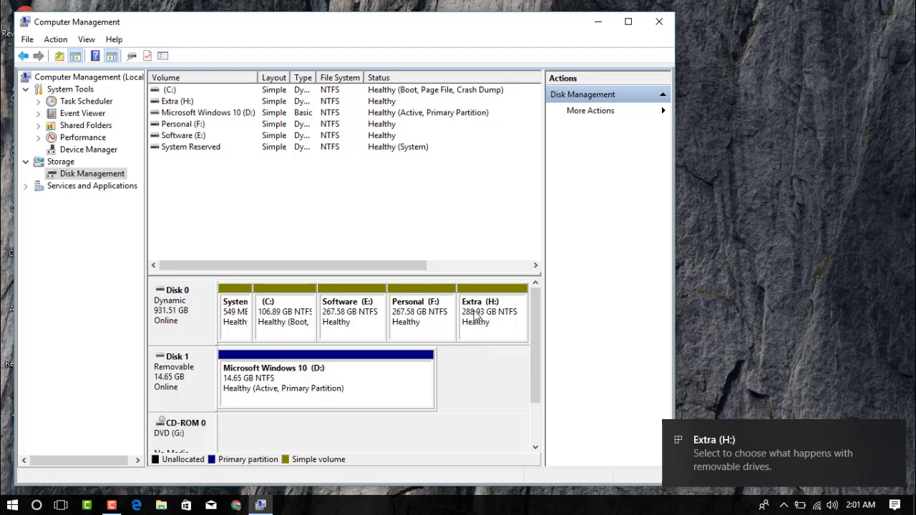
left_click(478, 316)
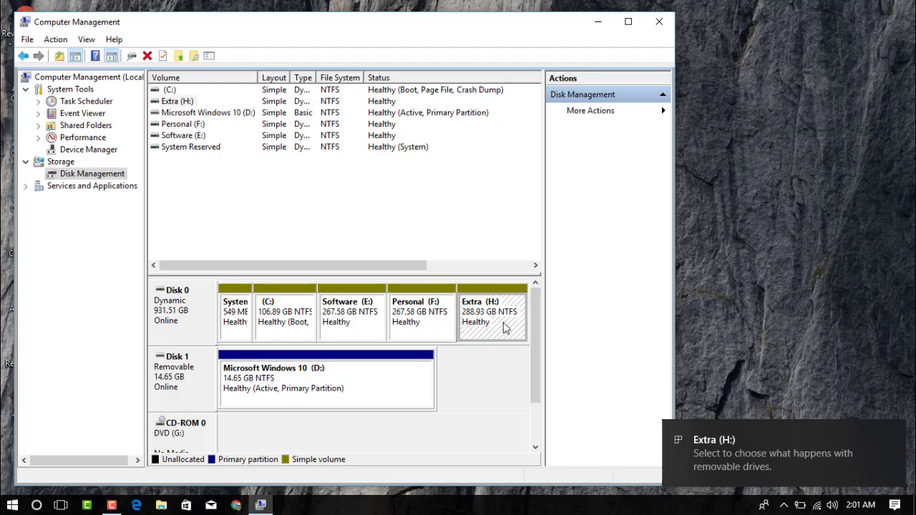
left_click(659, 26)
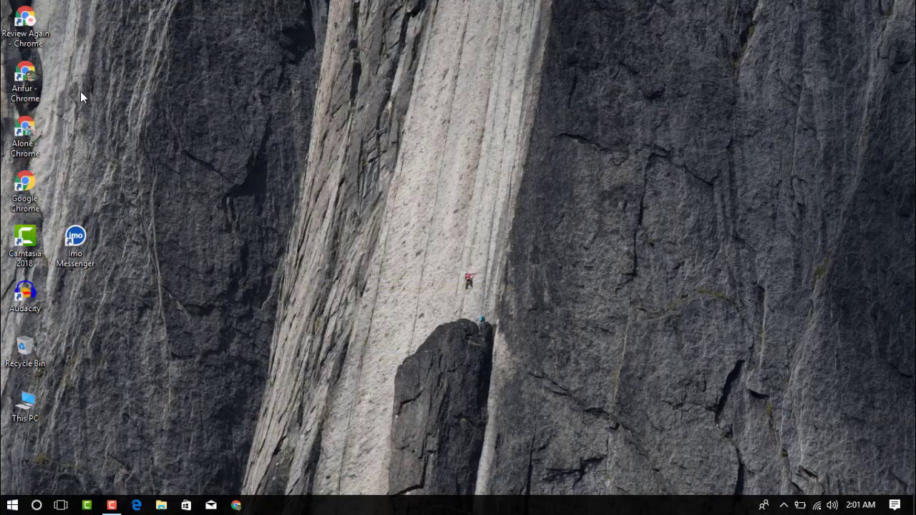
- Open This PC and check the new Extra (H:) drive among the devices and drives
double_click(25, 405)
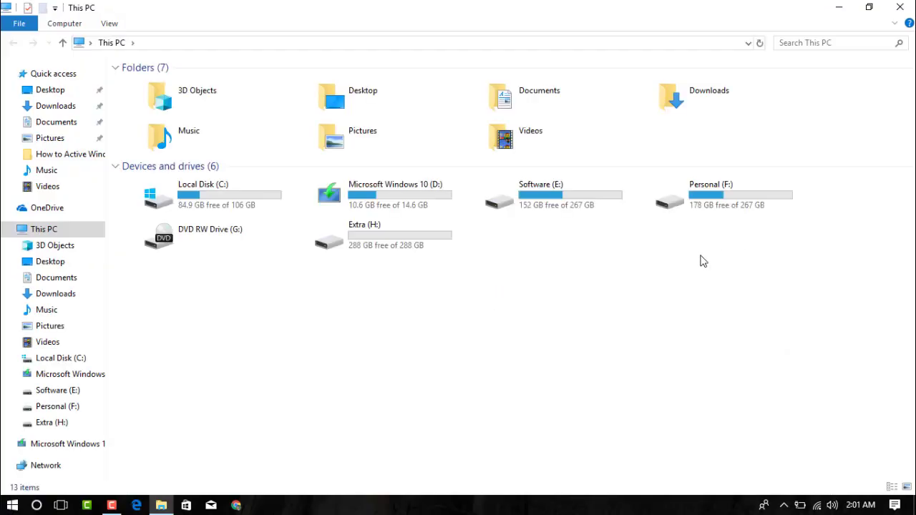
left_click(374, 246)
right_click(374, 247)
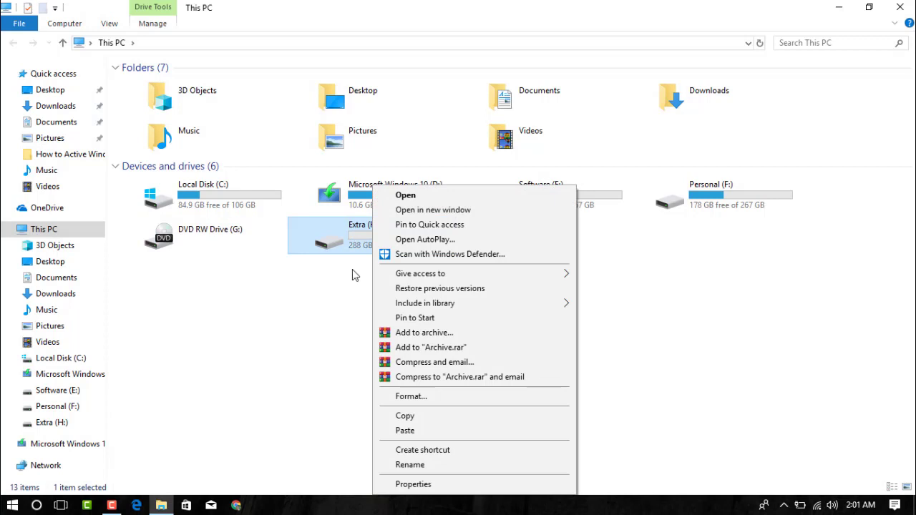
left_click(352, 269)
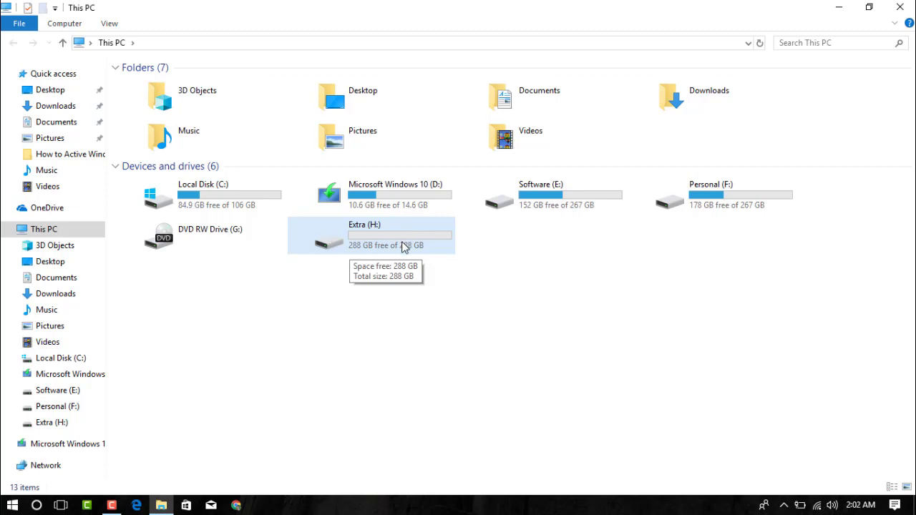
- Open the Extra (H:) drive to look at its contents, and return to This PC
right_click(384, 241)
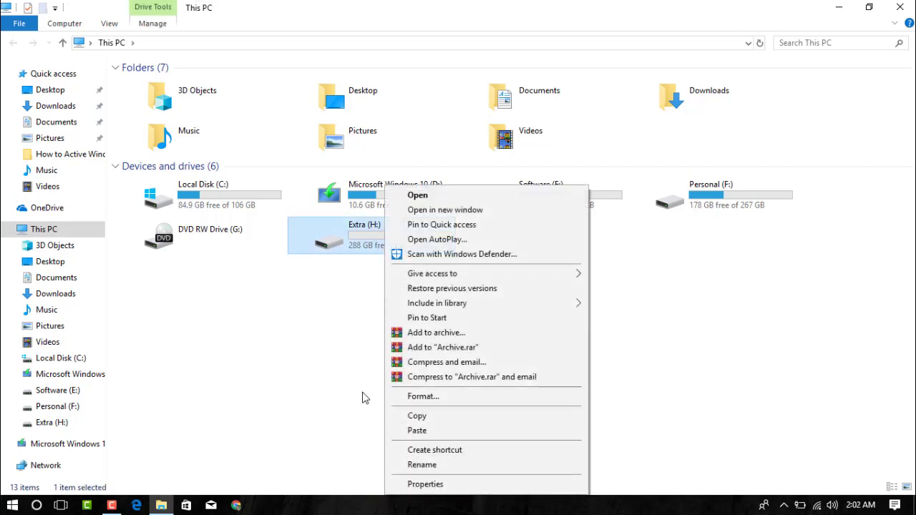
left_click(426, 196)
right_click(343, 141)
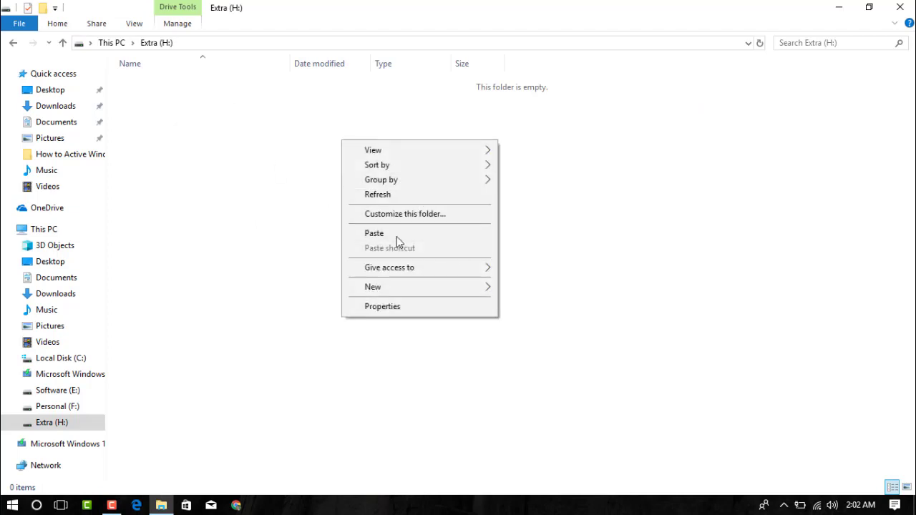
left_click(134, 65)
left_click(62, 43)
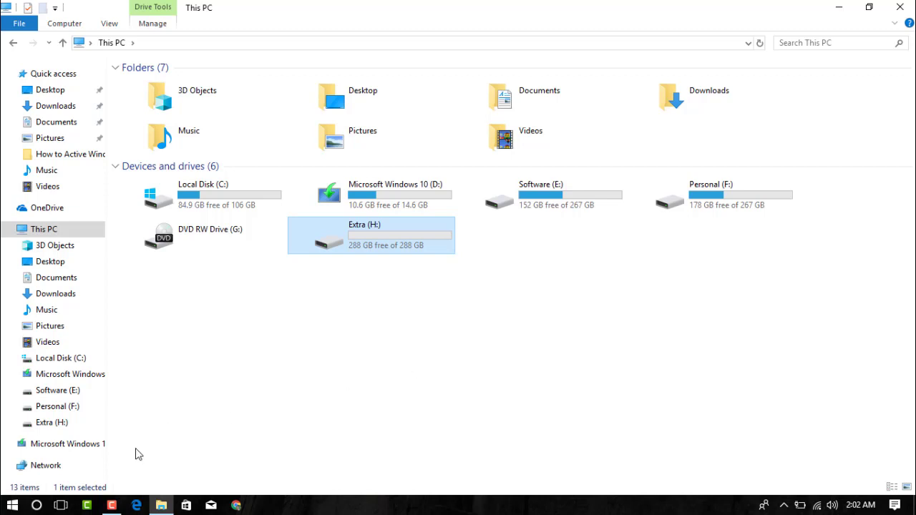
left_click(111, 505)
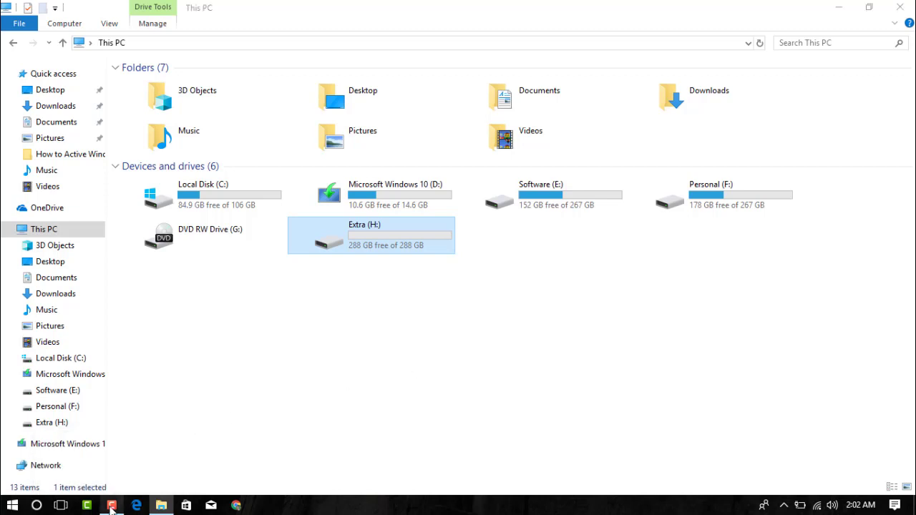